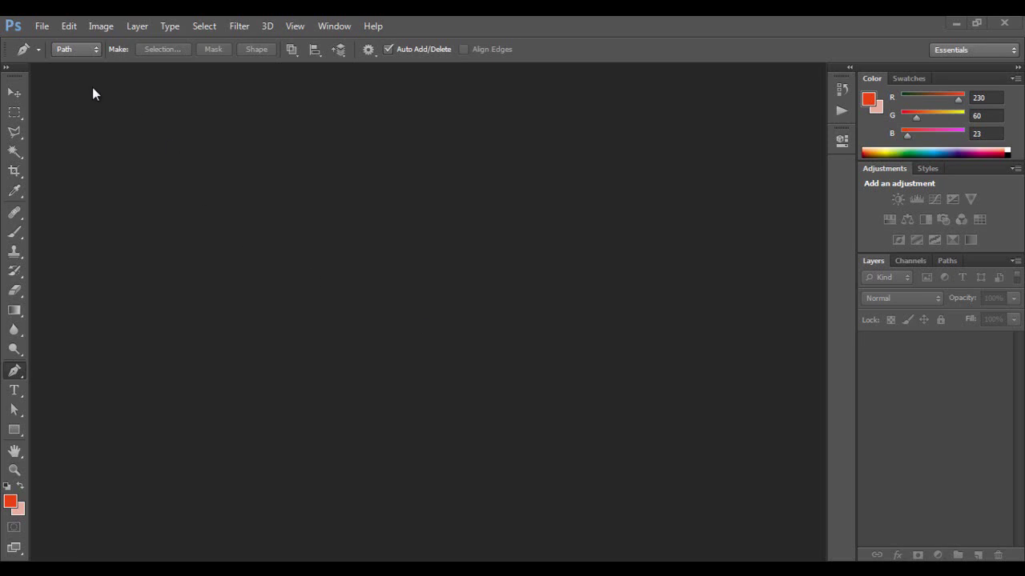
# Step: Open honghac-13.jpg, the beach photo of two flamingos
pyautogui.click(41, 26)
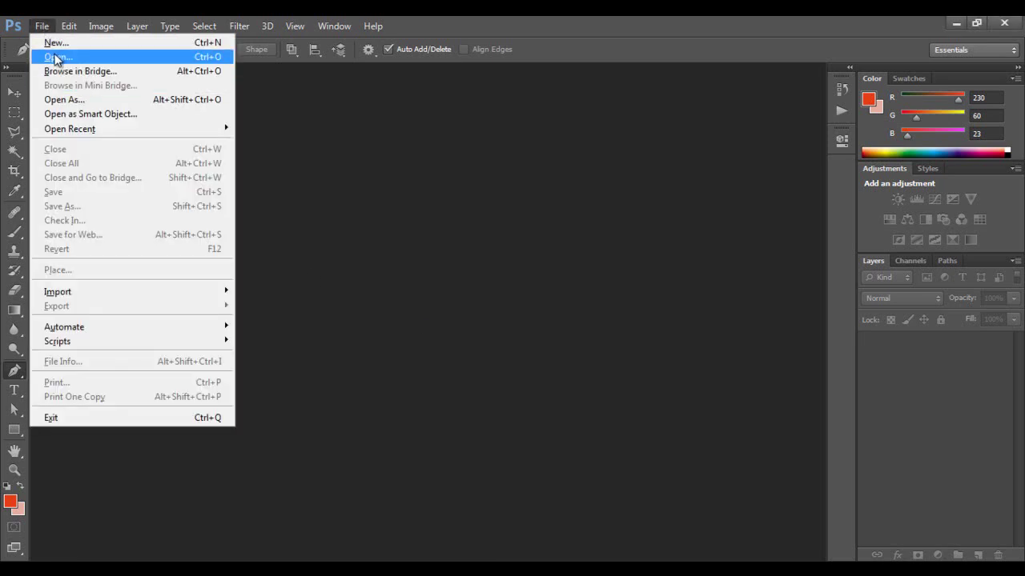
pyautogui.click(50, 58)
pyautogui.click(725, 318)
pyautogui.click(750, 481)
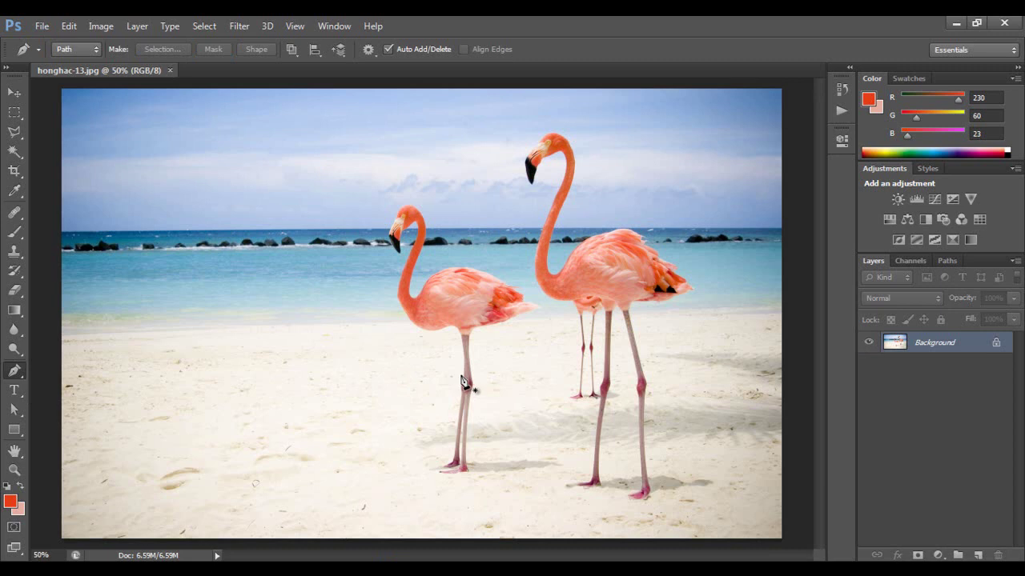
# Step: Zoom to 200% and pan so the left flamingo's head and neck fill the view
pyautogui.click(462, 379)
pyautogui.hotkey('ctrl', '+')
pyautogui.hotkey('ctrl', '+')
pyautogui.hotkey('ctrl', '+')
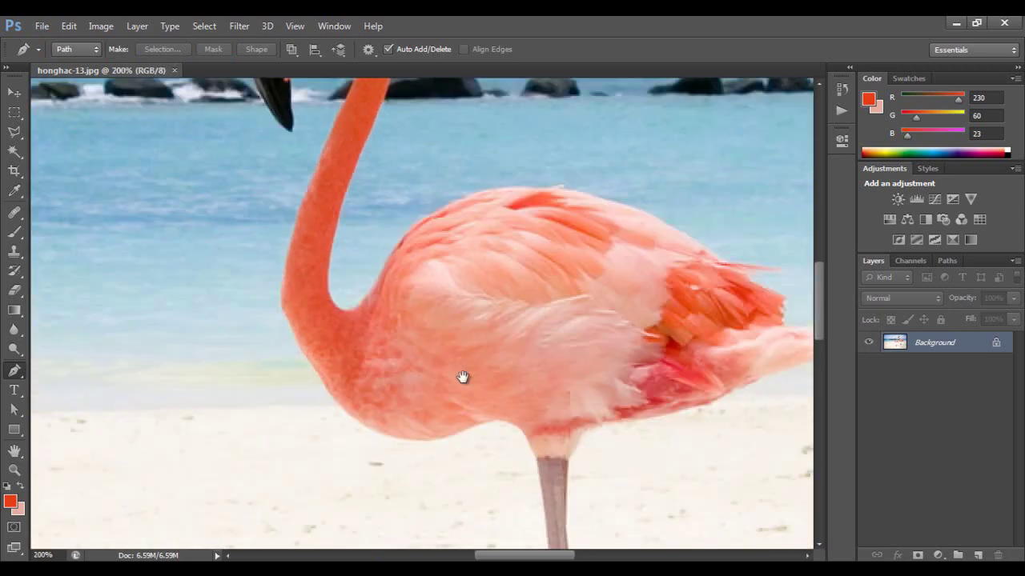
pyautogui.moveTo(462, 377); pyautogui.dragTo(408, 522)
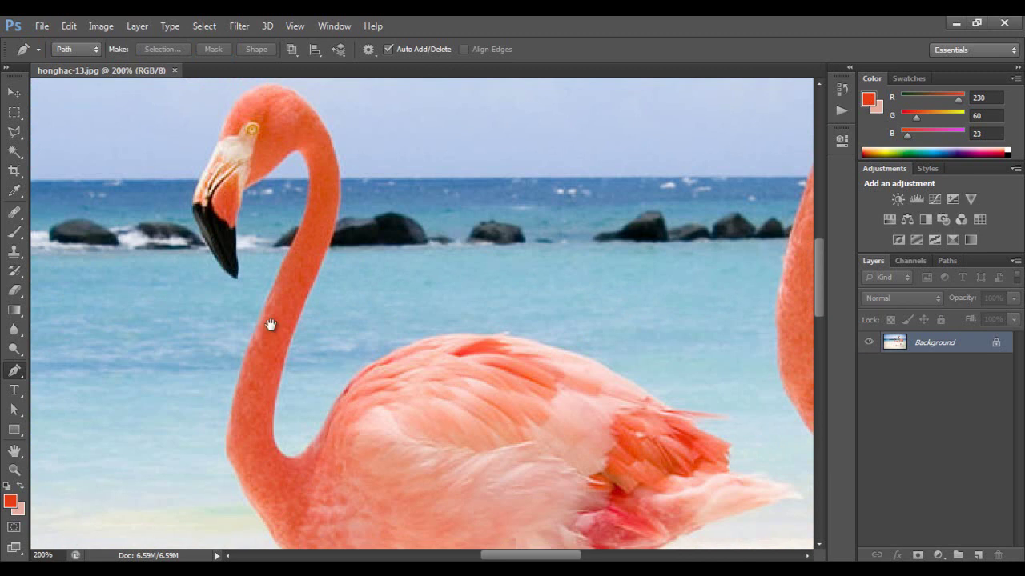
# Step: Start the pen path at the beak edge with points along the upper beak
pyautogui.click(193, 207)
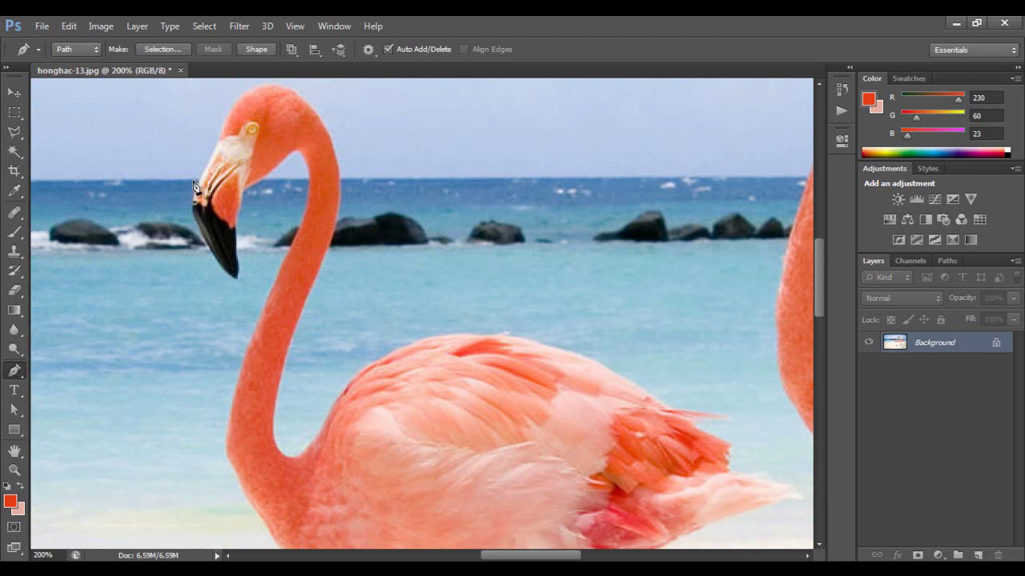
pyautogui.click(217, 146)
pyautogui.moveTo(216, 146); pyautogui.dragTo(216, 141)
# Step: Curve the path over the flamingo's head and down the back of its neck
pyautogui.moveTo(344, 170); pyautogui.dragTo(376, 272)
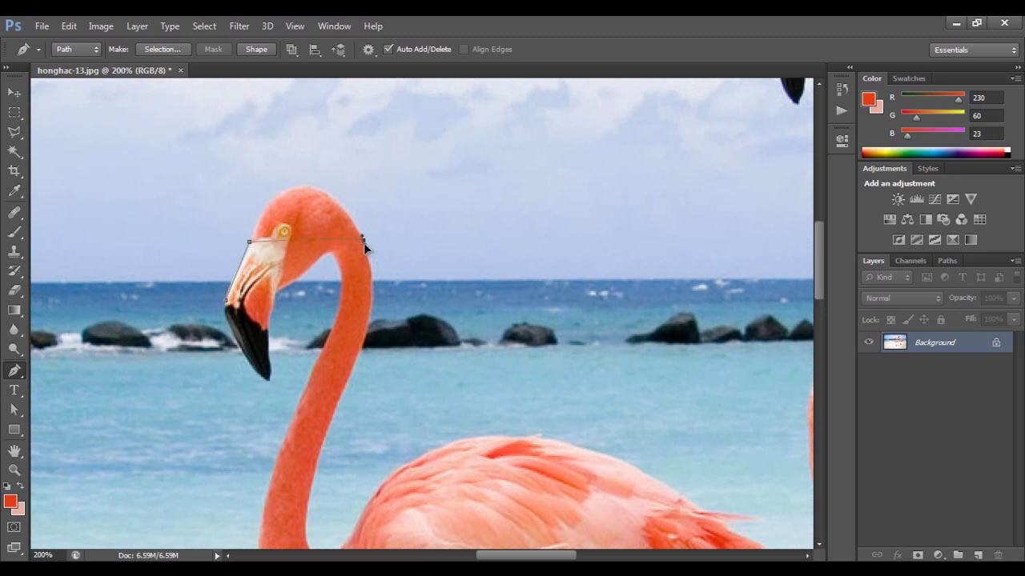
pyautogui.moveTo(375, 268)
pyautogui.mouseDown()
pyautogui.moveTo(386, 325)
pyautogui.moveTo(399, 329)
pyautogui.moveTo(393, 344)
pyautogui.moveTo(440, 359)
pyautogui.moveTo(436, 367)
pyautogui.mouseUp()
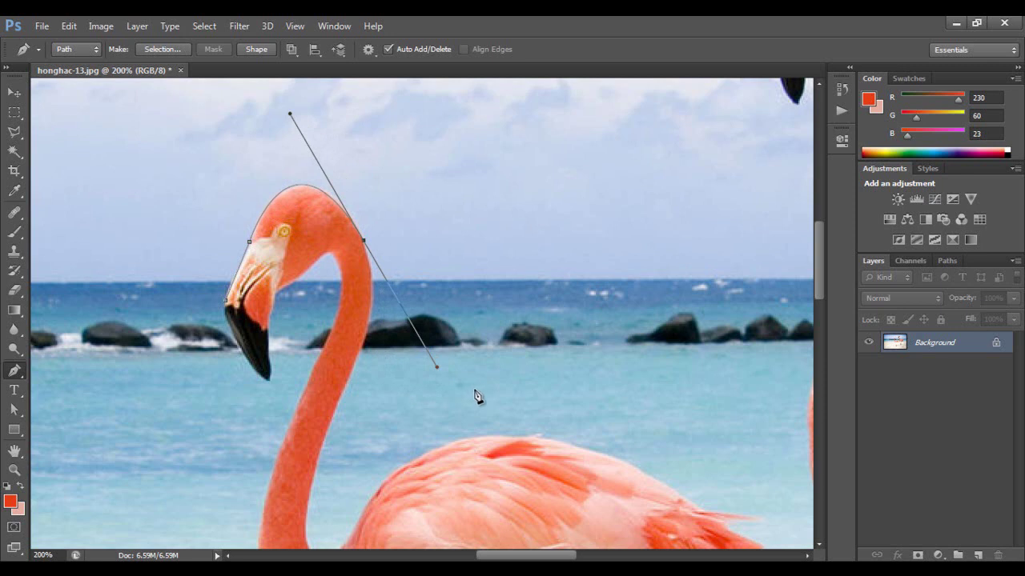
pyautogui.moveTo(474, 395); pyautogui.dragTo(498, 280)
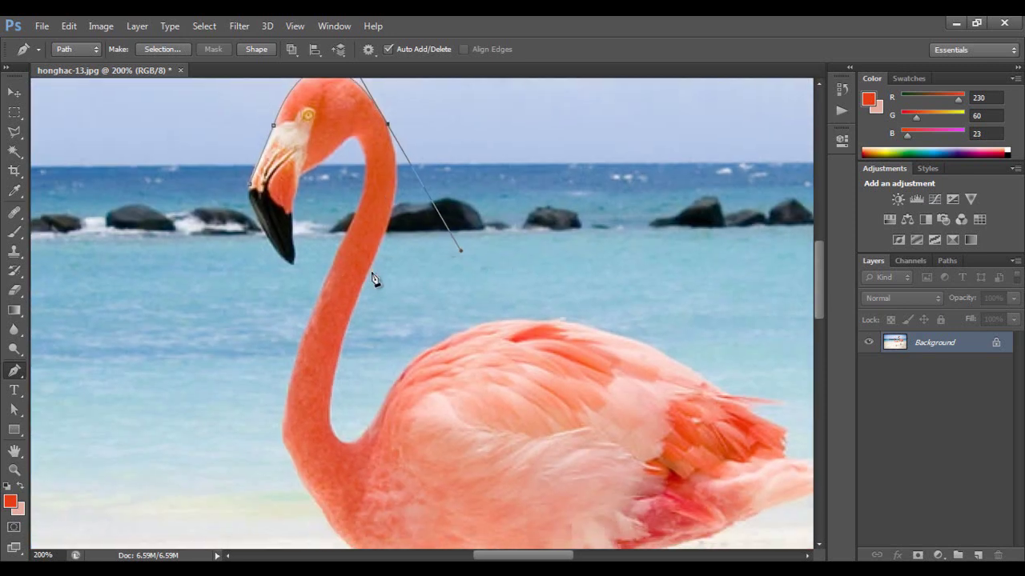
pyautogui.click(368, 274)
pyautogui.moveTo(353, 294); pyautogui.dragTo(357, 281)
pyautogui.moveTo(357, 282)
pyautogui.mouseDown()
pyautogui.moveTo(333, 293)
pyautogui.moveTo(340, 301)
pyautogui.mouseUp()
# Step: Tighten the path to hug the neck and add a curved point lower down
pyautogui.moveTo(460, 255); pyautogui.dragTo(403, 184)
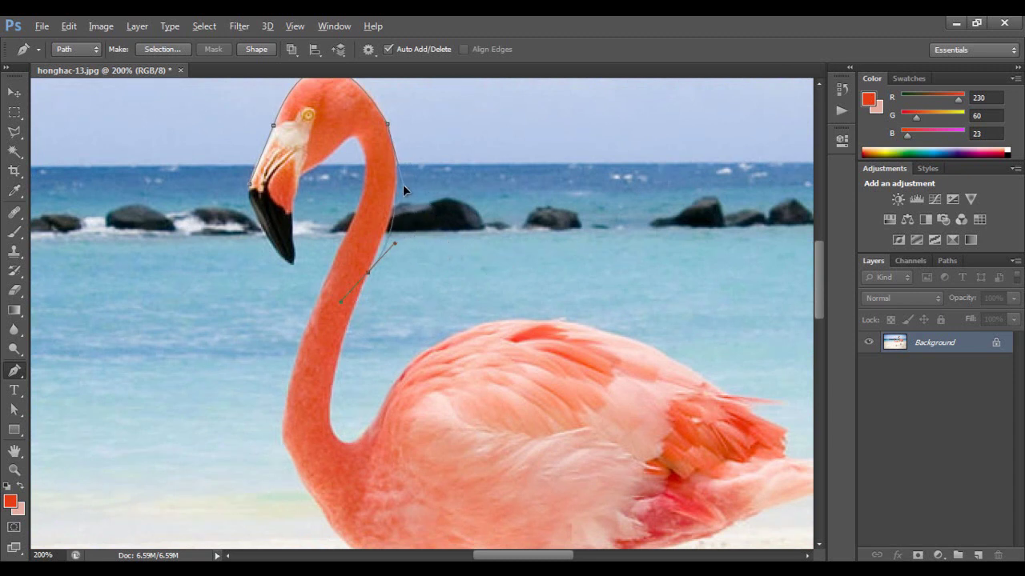
pyautogui.moveTo(394, 244); pyautogui.dragTo(386, 241)
pyautogui.moveTo(370, 278); pyautogui.dragTo(373, 270)
pyautogui.moveTo(346, 333); pyautogui.dragTo(341, 350)
# Step: Curve the path past the neck's inner bend and along the back to the tail
pyautogui.moveTo(335, 403); pyautogui.dragTo(324, 408)
pyautogui.moveTo(384, 403)
pyautogui.mouseDown()
pyautogui.moveTo(405, 326)
pyautogui.moveTo(429, 312)
pyautogui.mouseUp()
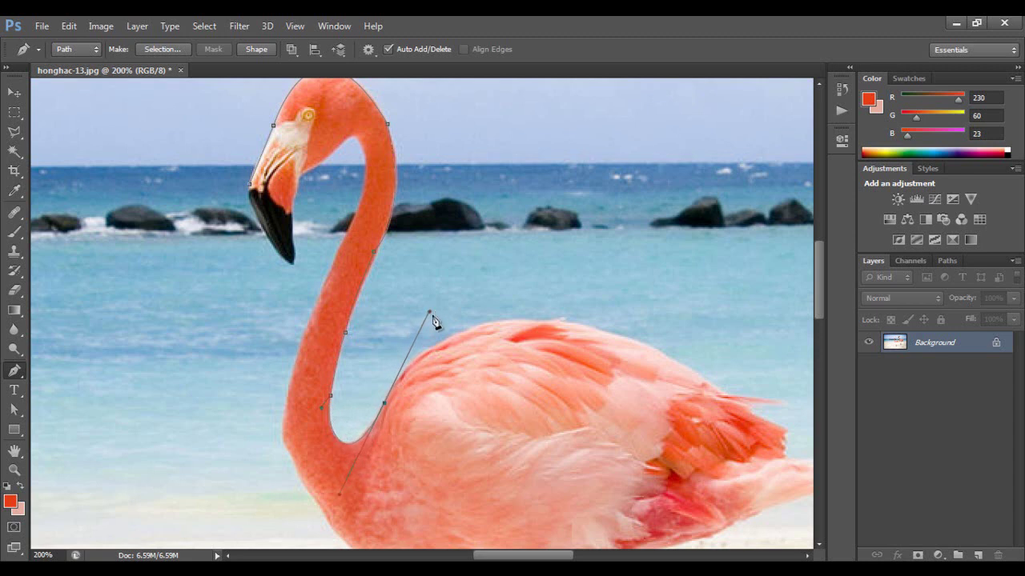
pyautogui.moveTo(563, 324); pyautogui.dragTo(572, 328)
pyautogui.moveTo(724, 396)
pyautogui.mouseDown()
pyautogui.moveTo(744, 436)
pyautogui.moveTo(778, 461)
pyautogui.mouseUp()
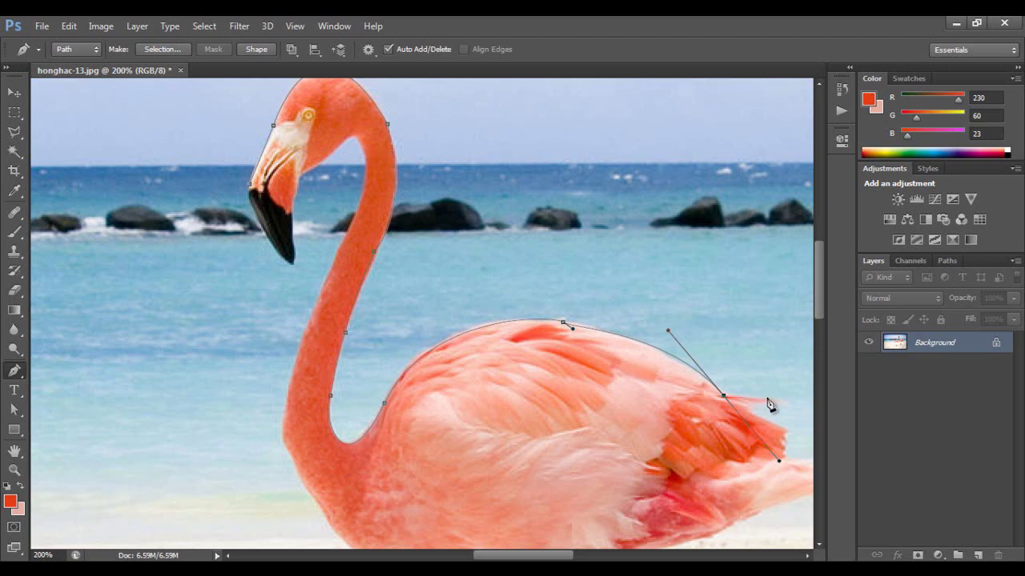
# Step: Place points at the tail tip and along the upper tail edge
pyautogui.click(781, 402)
pyautogui.click(744, 396)
pyautogui.moveTo(744, 397); pyautogui.dragTo(747, 404)
pyautogui.moveTo(681, 438); pyautogui.dragTo(448, 372)
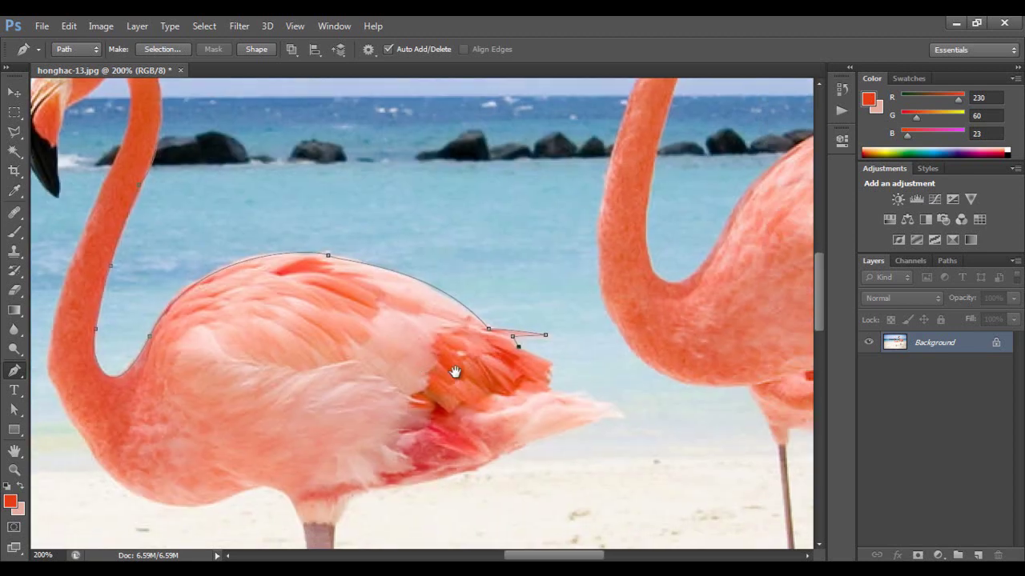
# Step: Trace the tail feather notches and tips, then curve the path back under the tail
pyautogui.click(551, 363)
pyautogui.click(552, 378)
pyautogui.click(553, 392)
pyautogui.click(594, 402)
pyautogui.click(622, 418)
pyautogui.moveTo(532, 439); pyautogui.dragTo(529, 454)
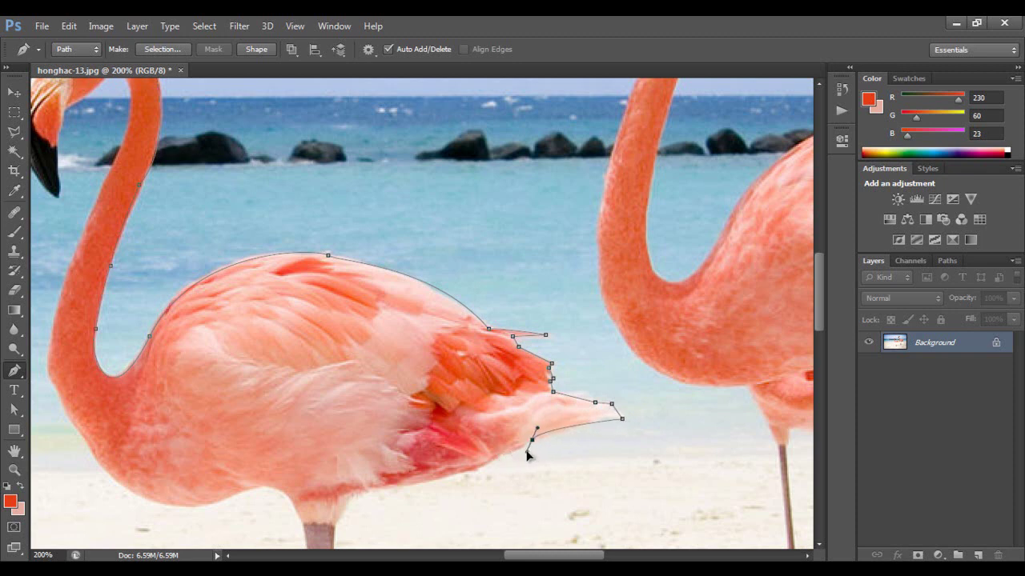
pyautogui.moveTo(513, 479); pyautogui.dragTo(641, 399)
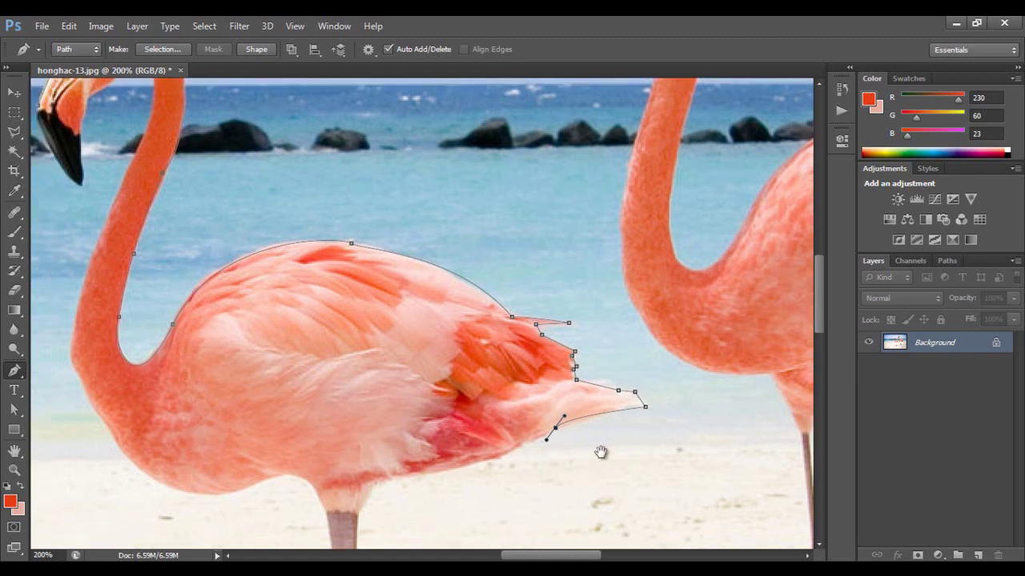
# Step: Curve the path along the tail underside and belly and down the front of the leg
pyautogui.click(628, 380)
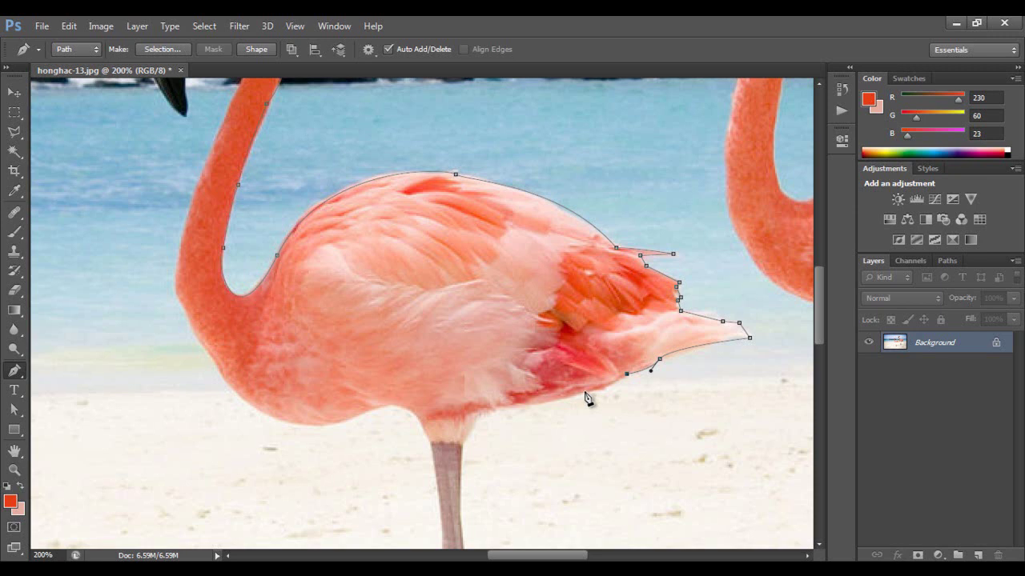
pyautogui.moveTo(588, 393); pyautogui.dragTo(576, 392)
pyautogui.moveTo(525, 484); pyautogui.dragTo(543, 372)
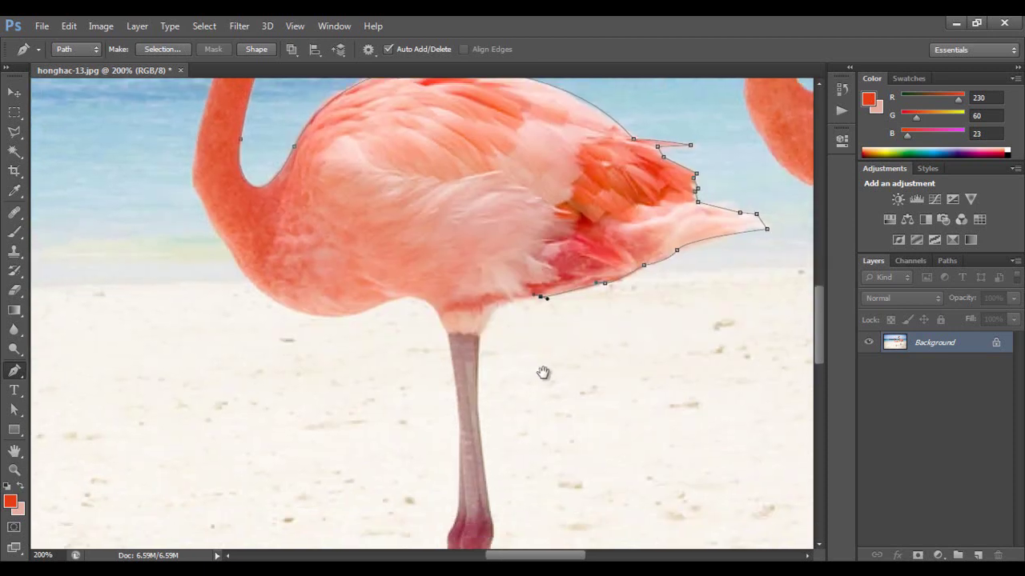
pyautogui.moveTo(479, 388)
pyautogui.mouseDown()
pyautogui.moveTo(514, 478)
pyautogui.moveTo(491, 490)
pyautogui.mouseUp()
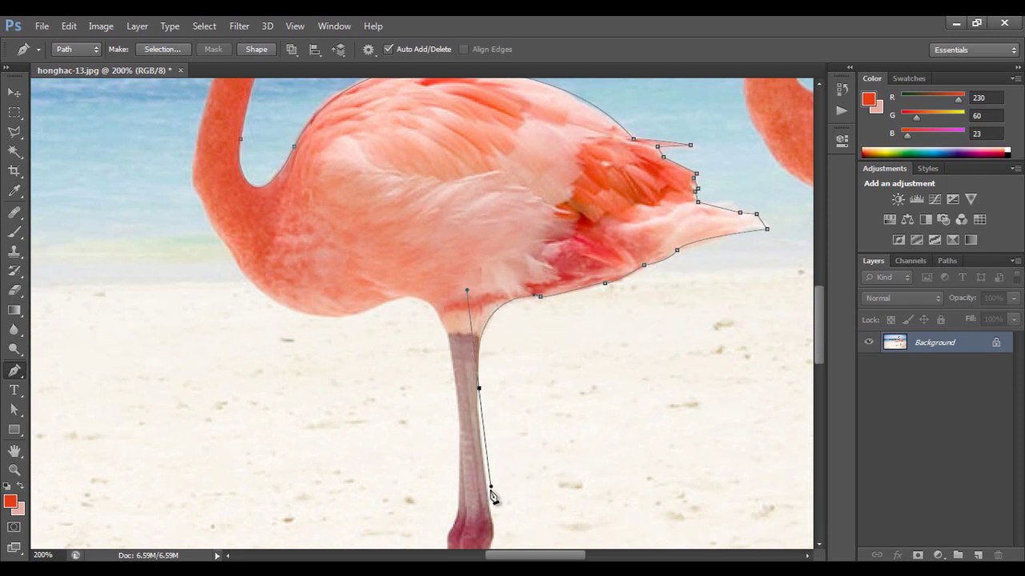
pyautogui.moveTo(542, 484); pyautogui.dragTo(553, 377)
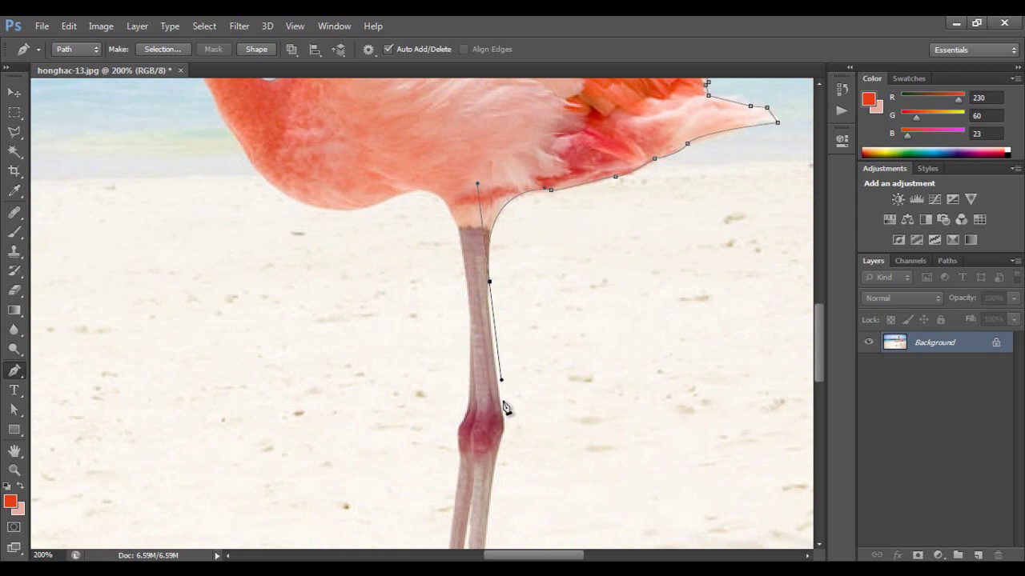
pyautogui.moveTo(502, 411); pyautogui.dragTo(510, 445)
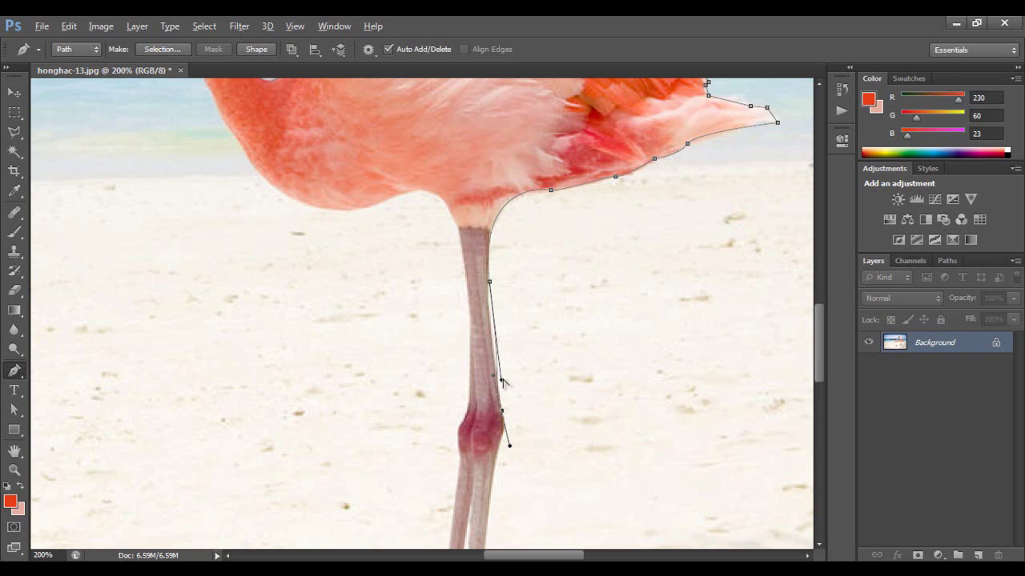
pyautogui.moveTo(500, 380); pyautogui.dragTo(492, 321)
pyautogui.moveTo(491, 321); pyautogui.dragTo(488, 297)
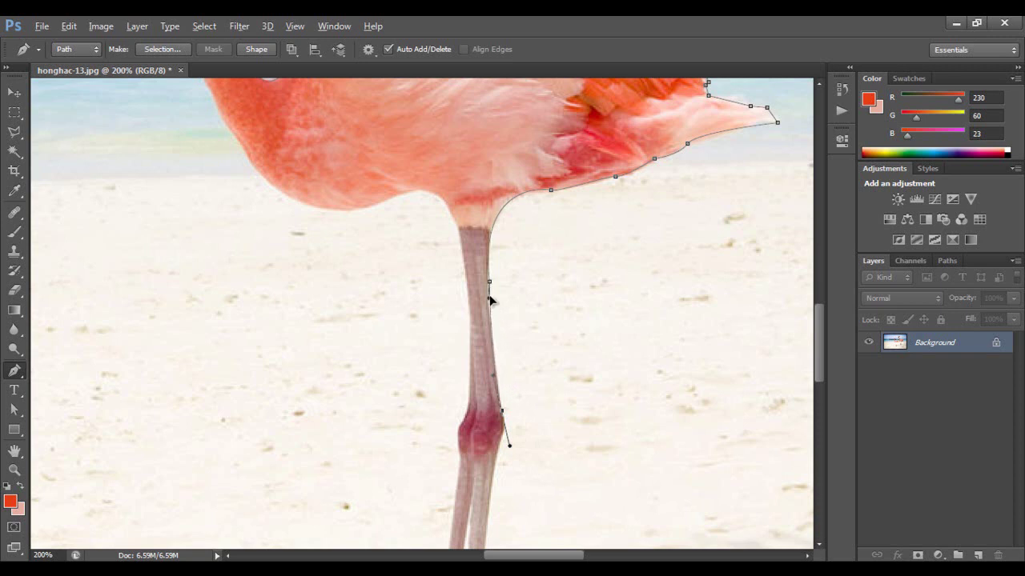
# Step: Add an anchor at the knee and a smooth point just below it
pyautogui.moveTo(579, 457); pyautogui.dragTo(581, 348)
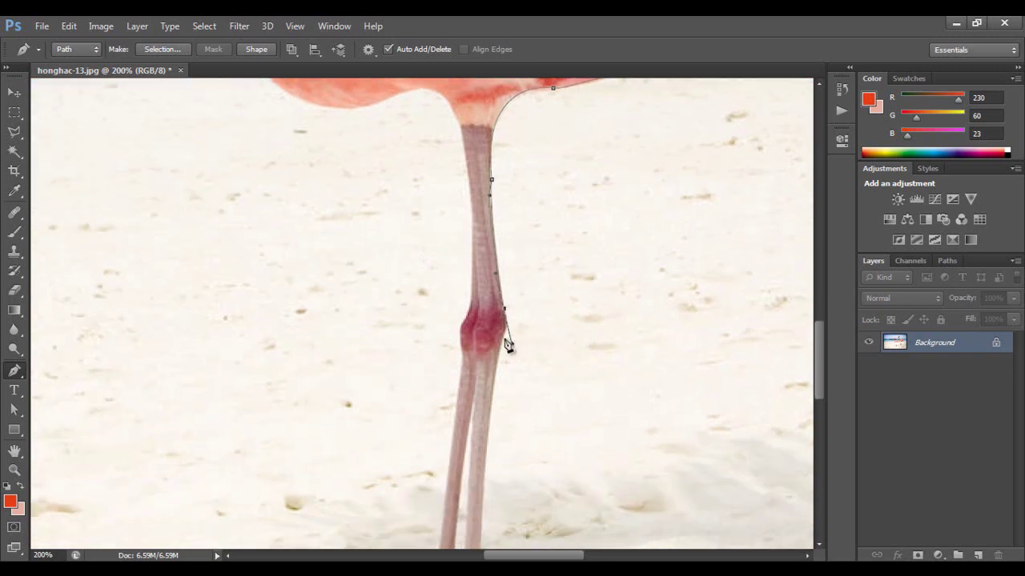
pyautogui.moveTo(501, 350); pyautogui.dragTo(504, 359)
pyautogui.moveTo(505, 359); pyautogui.dragTo(511, 361)
pyautogui.moveTo(562, 466); pyautogui.dragTo(566, 292)
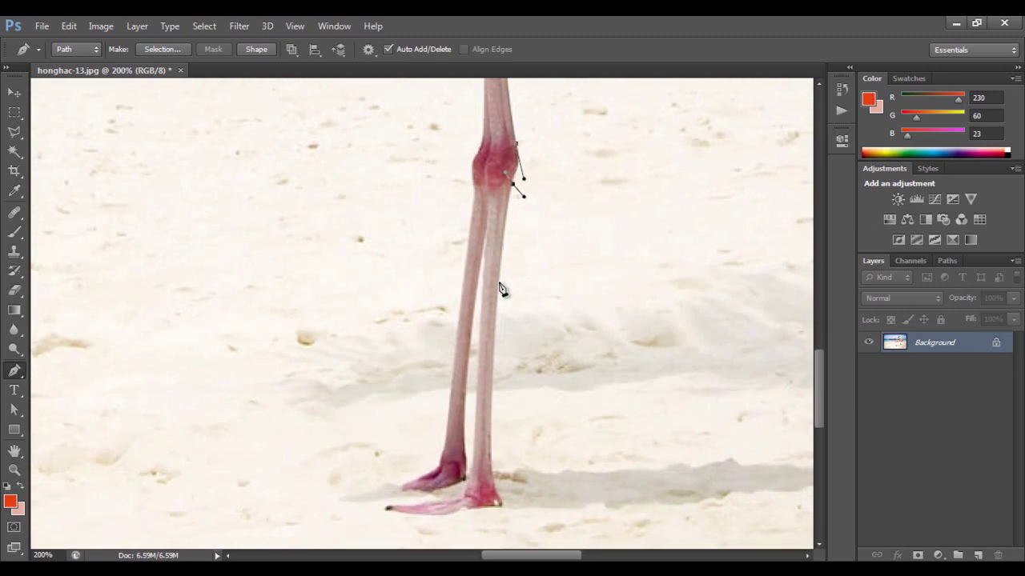
pyautogui.moveTo(499, 284); pyautogui.dragTo(513, 297)
# Step: Extend the path down the lower leg to a point at the toe, straightening the segment below the foot
pyautogui.click(497, 306)
pyautogui.moveTo(549, 333); pyautogui.dragTo(558, 242)
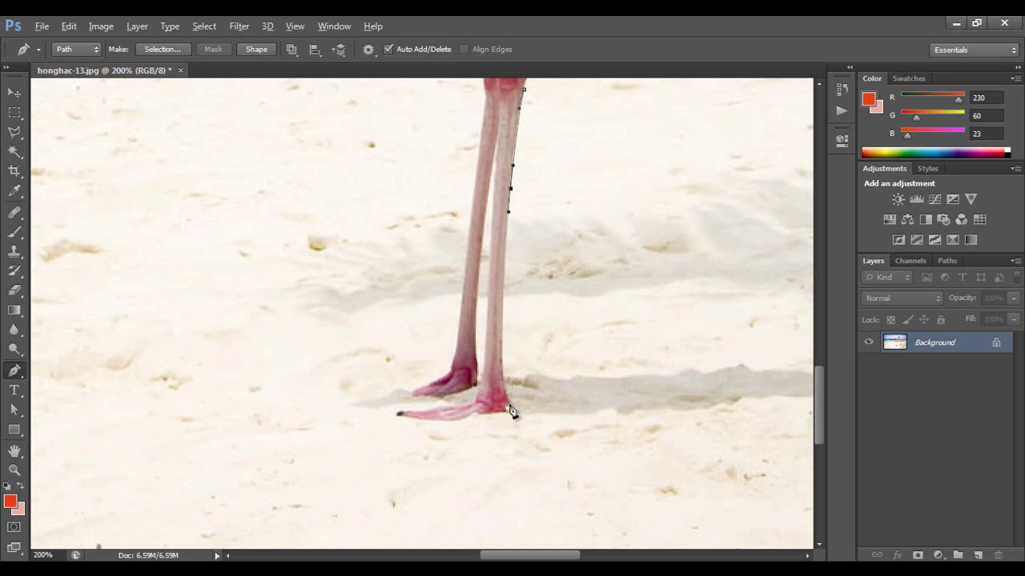
pyautogui.press('alt')
pyautogui.moveTo(511, 410); pyautogui.dragTo(535, 433)
pyautogui.moveTo(535, 428); pyautogui.dragTo(511, 419)
# Step: Add points along the underside of the toe out to its tip
pyautogui.click(502, 413)
pyautogui.keyDown('ctrl'); pyautogui.click(469, 414); pyautogui.keyUp('ctrl')
pyautogui.click(451, 420)
pyautogui.click(402, 414)
# Step: Curve the toe-tip segment and straighten the leg segment down to the toe
pyautogui.moveTo(402, 414); pyautogui.dragTo(438, 412)
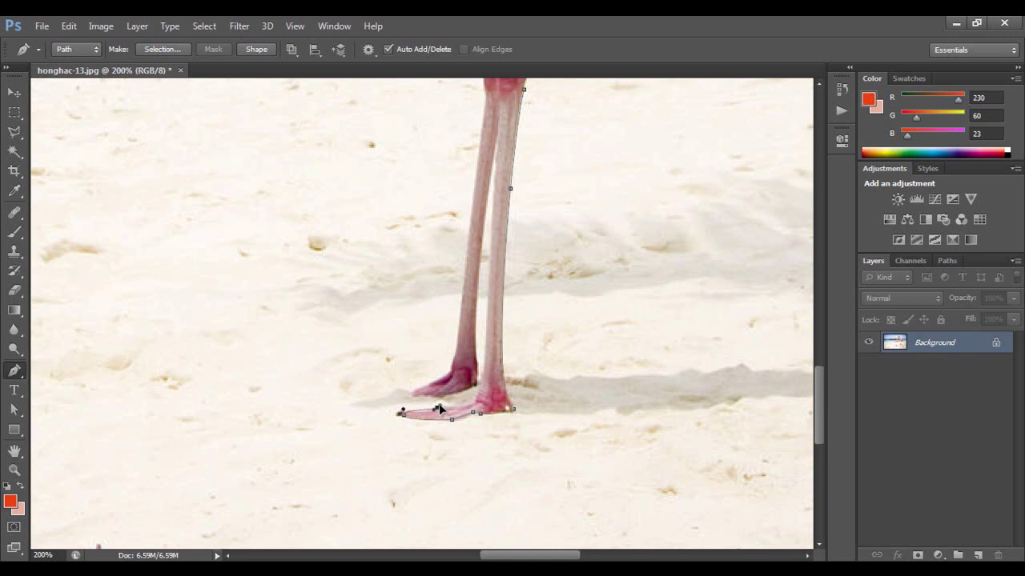
pyautogui.keyDown('alt'); pyautogui.click(477, 409); pyautogui.keyUp('alt')
pyautogui.moveTo(493, 362); pyautogui.dragTo(487, 354)
pyautogui.press('super')
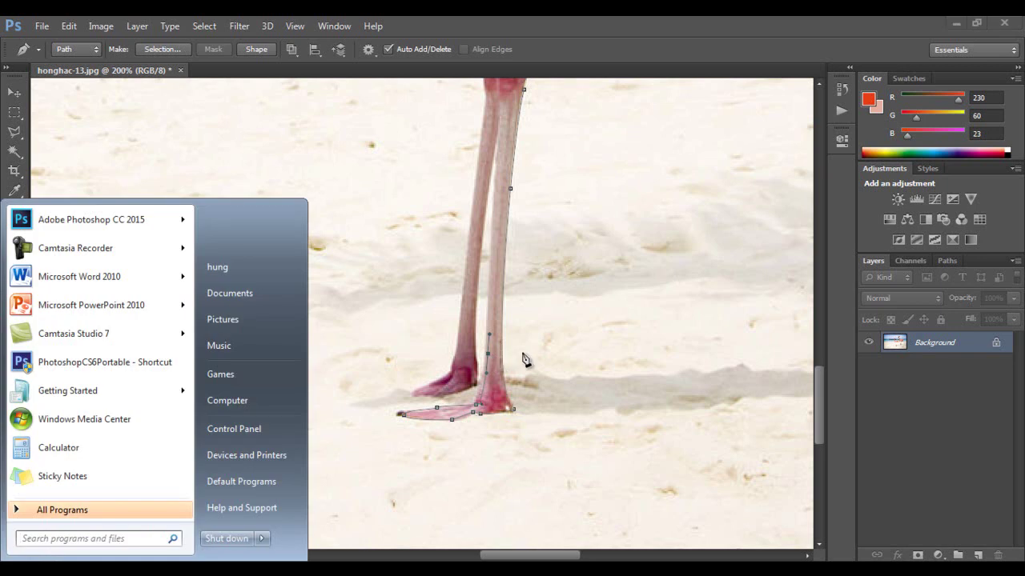
pyautogui.press('Escape')
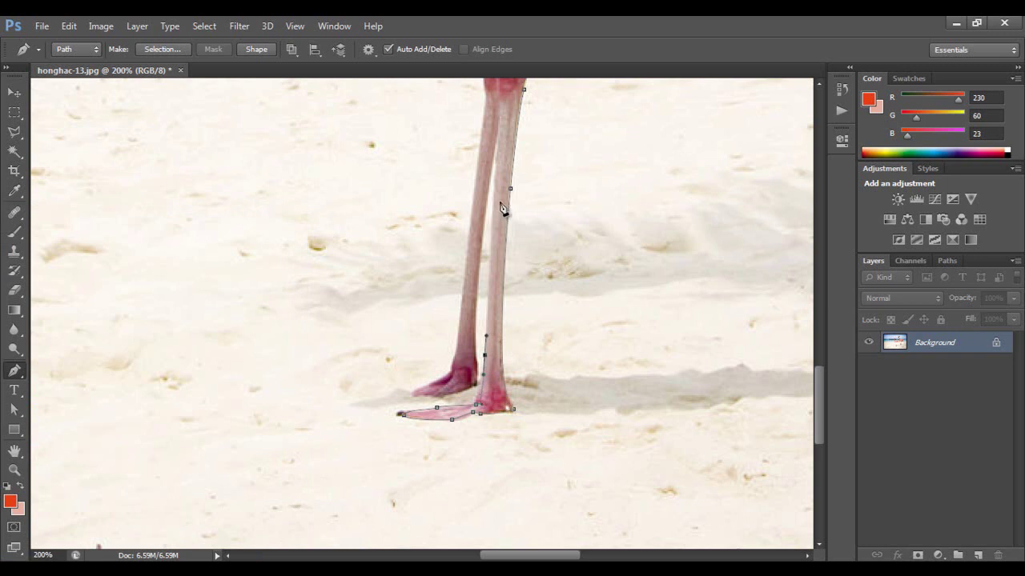
# Step: Add and adjust points along the lower leg, removing an unneeded one, to fit its edge
pyautogui.click(497, 141)
pyautogui.moveTo(483, 264); pyautogui.dragTo(485, 268)
pyautogui.click(479, 258)
pyautogui.click(481, 258)
pyautogui.click(487, 190)
pyautogui.click(480, 242)
pyautogui.moveTo(497, 141); pyautogui.dragTo(495, 142)
pyautogui.moveTo(478, 367); pyautogui.dragTo(479, 365)
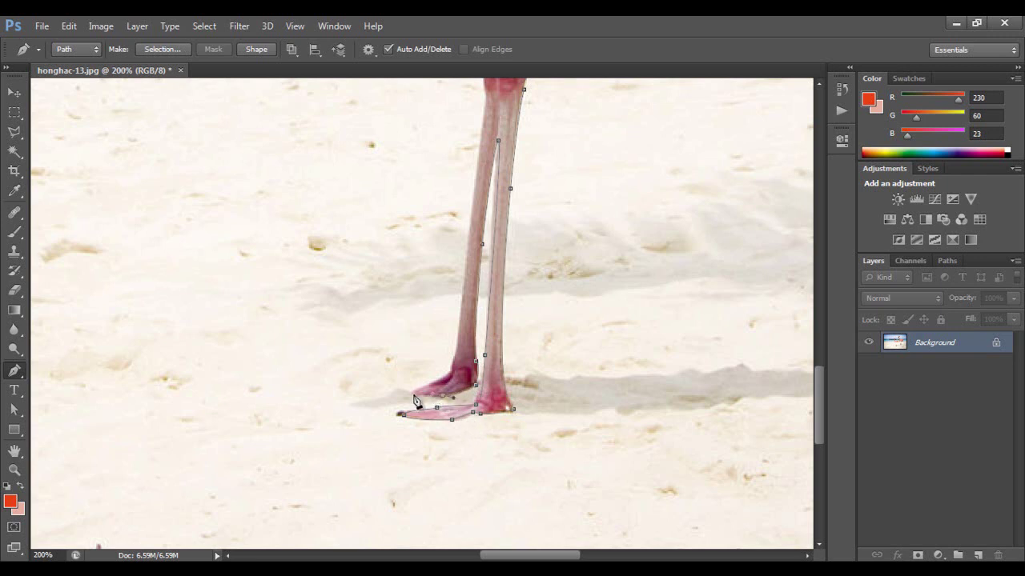
# Step: Outline the back toe and foot, carry the path up the back leg, and curve the front-foot anchor
pyautogui.click(414, 391)
pyautogui.click(450, 373)
pyautogui.click(484, 100)
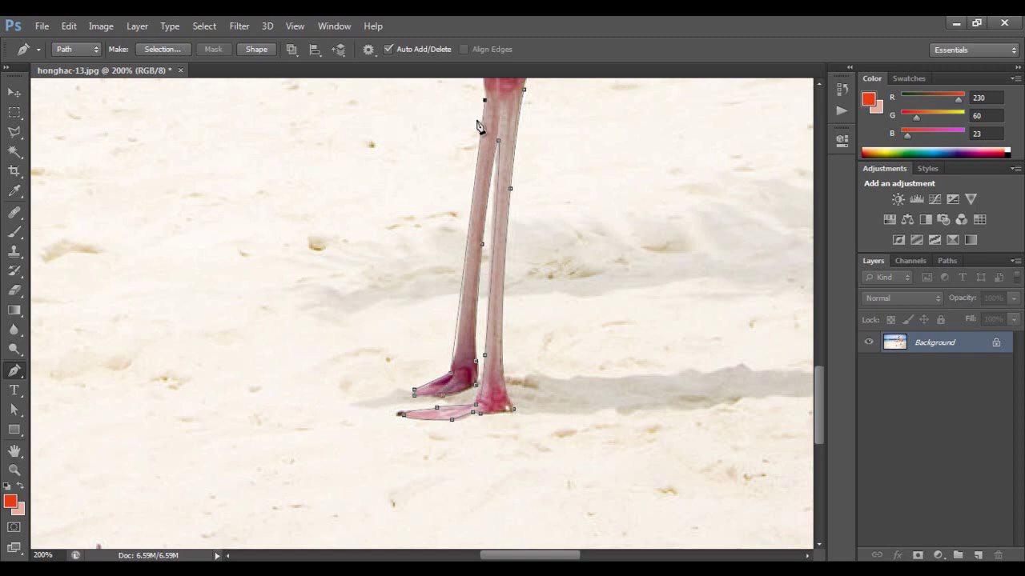
pyautogui.moveTo(451, 377); pyautogui.dragTo(461, 373)
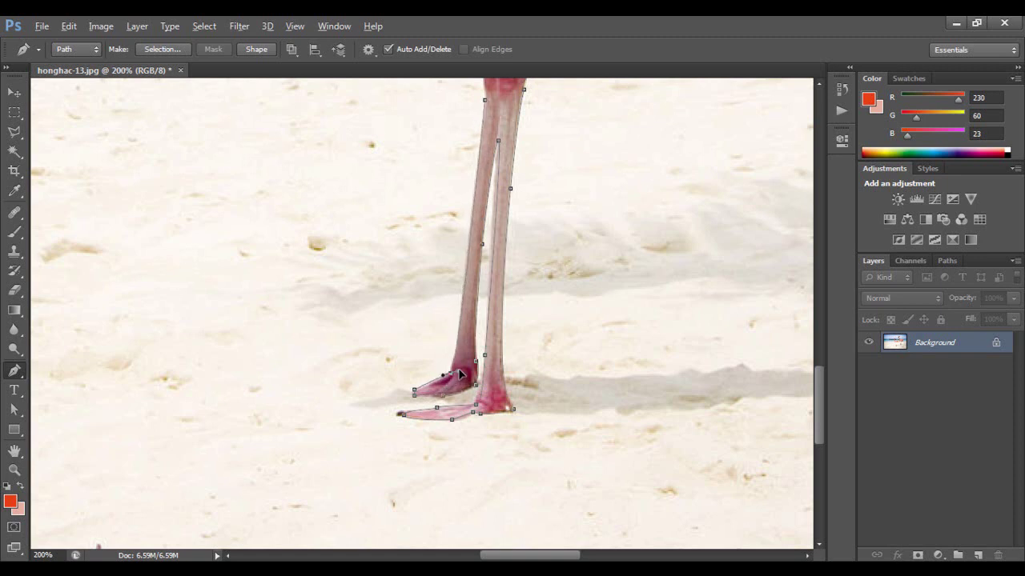
pyautogui.moveTo(415, 280); pyautogui.dragTo(384, 535)
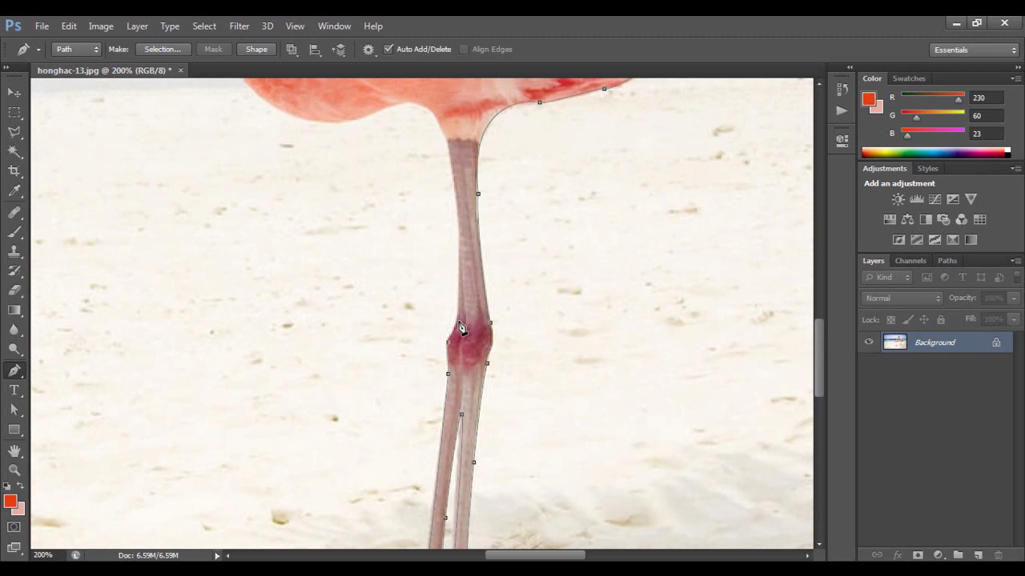
# Step: Add anchors up the leg's left edge, a smooth belly anchor, and a curved anchor at the lower neck
pyautogui.moveTo(492, 194); pyautogui.dragTo(575, 249)
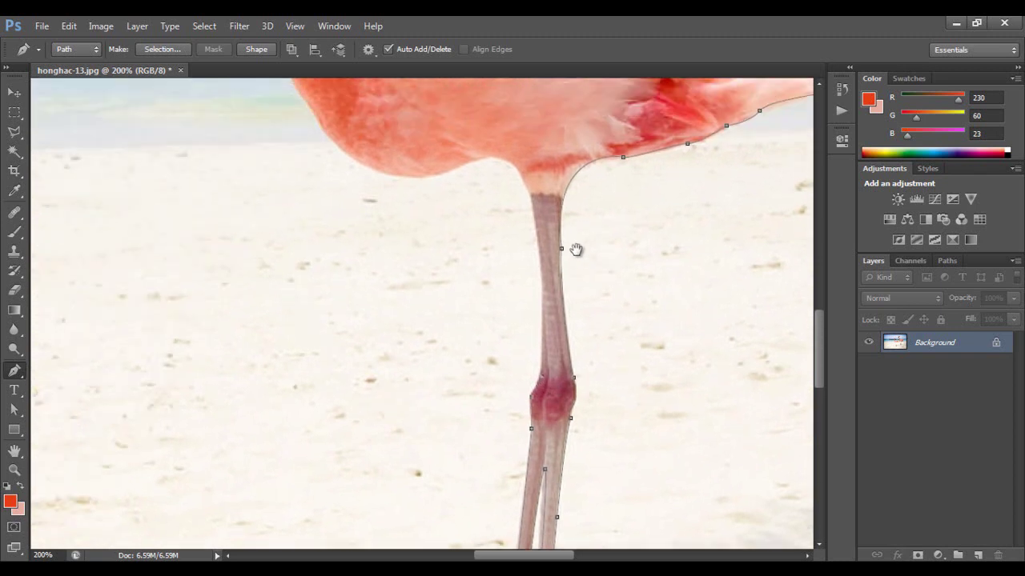
pyautogui.click(542, 294)
pyautogui.moveTo(490, 158)
pyautogui.mouseDown()
pyautogui.moveTo(441, 185)
pyautogui.moveTo(439, 176)
pyautogui.mouseUp()
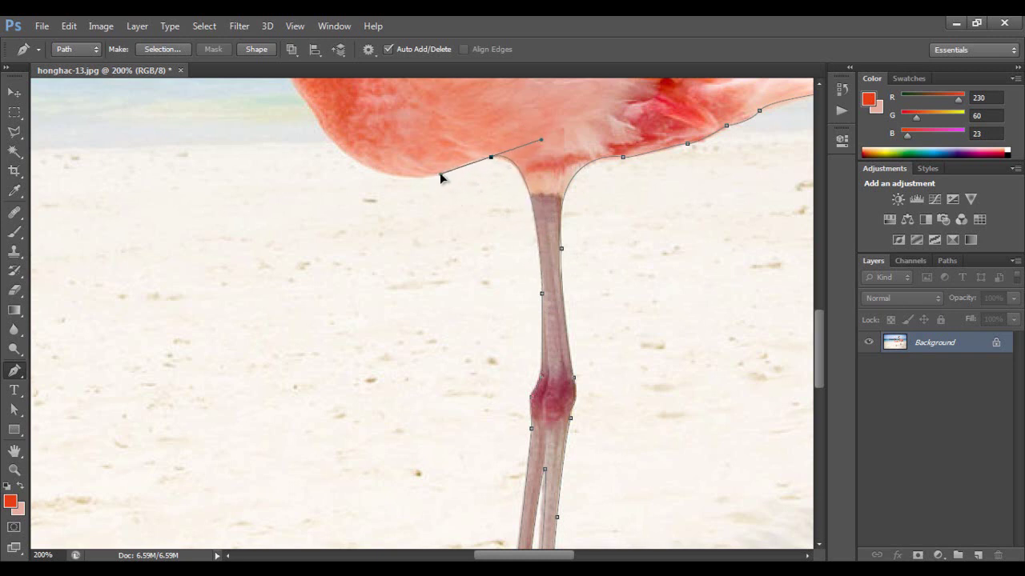
pyautogui.moveTo(401, 248); pyautogui.dragTo(502, 484)
pyautogui.click(401, 330)
pyautogui.moveTo(403, 334)
pyautogui.mouseDown()
pyautogui.moveTo(374, 212)
pyautogui.moveTo(319, 212)
pyautogui.mouseUp()
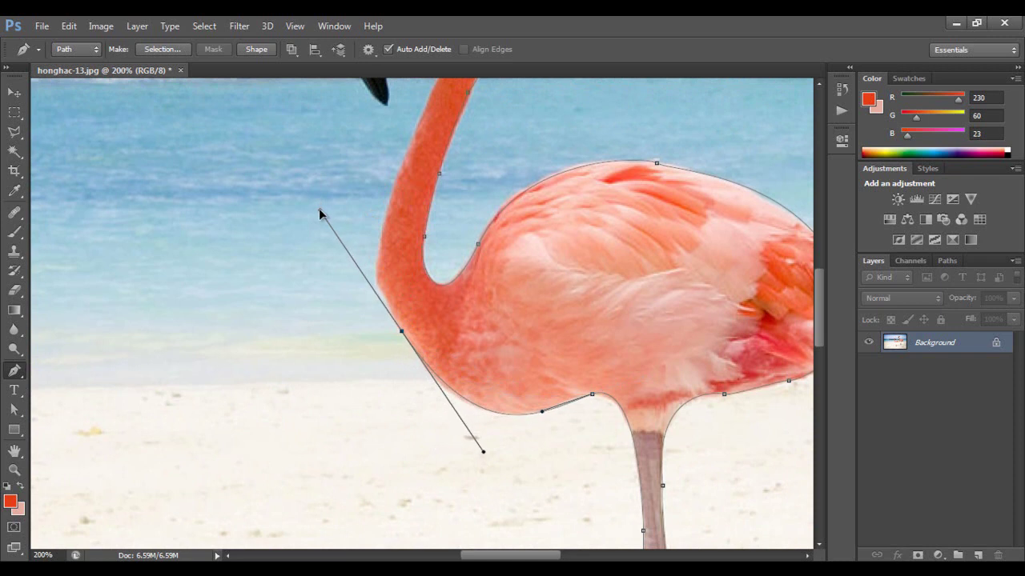
# Step: Add a smooth anchor partway up the neck and adjust its handles to hug the neck edge
pyautogui.moveTo(446, 273); pyautogui.dragTo(601, 401)
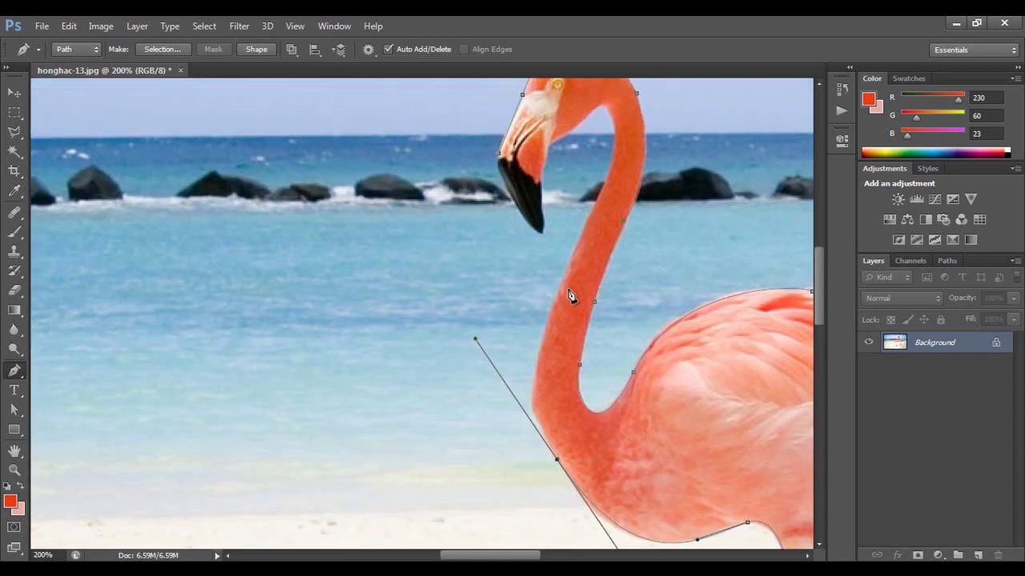
pyautogui.moveTo(561, 284)
pyautogui.mouseDown()
pyautogui.moveTo(578, 285)
pyautogui.moveTo(561, 288)
pyautogui.mouseUp()
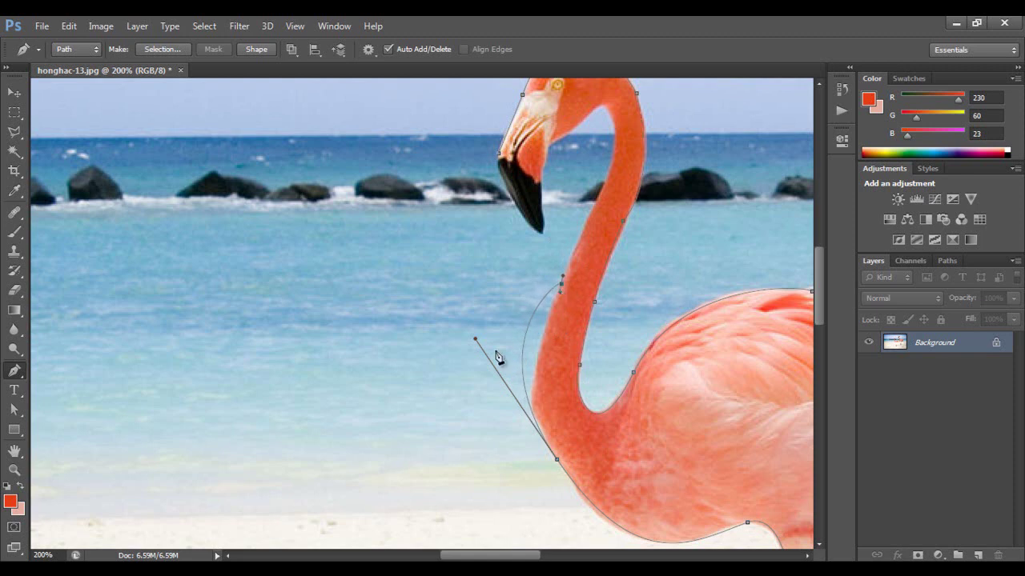
pyautogui.moveTo(488, 342); pyautogui.dragTo(496, 350)
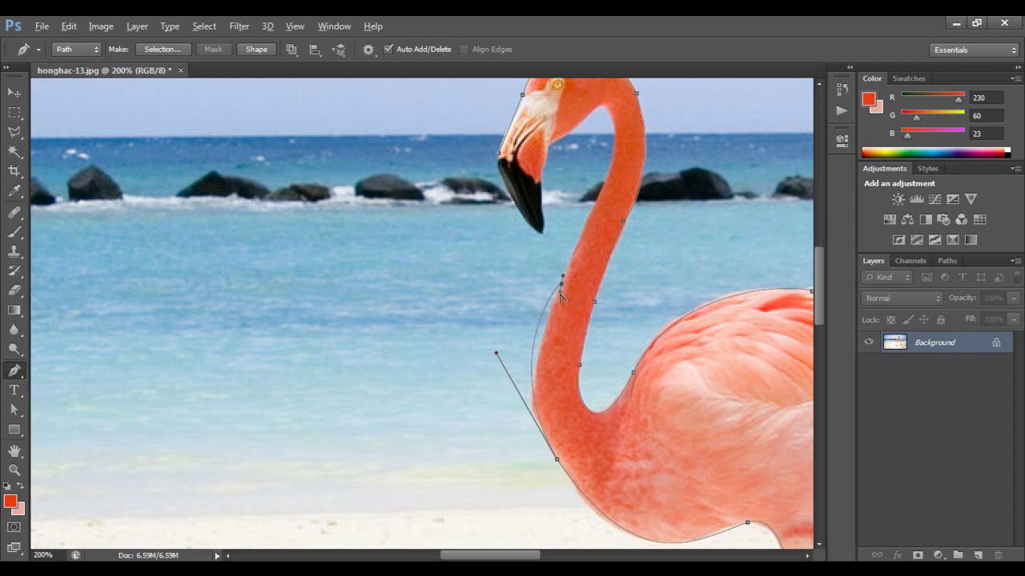
pyautogui.moveTo(570, 292); pyautogui.dragTo(582, 255)
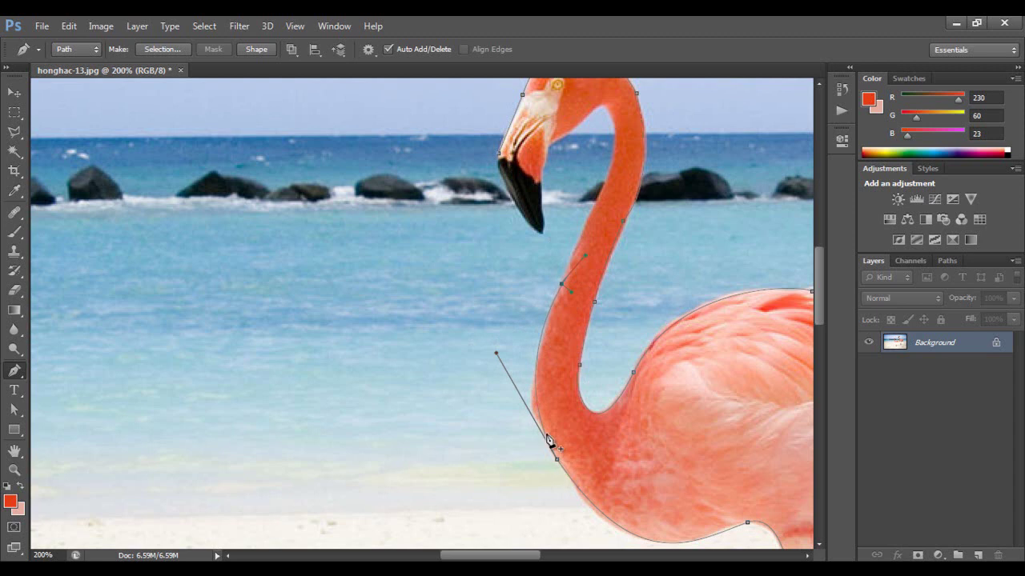
pyautogui.moveTo(496, 354); pyautogui.dragTo(497, 360)
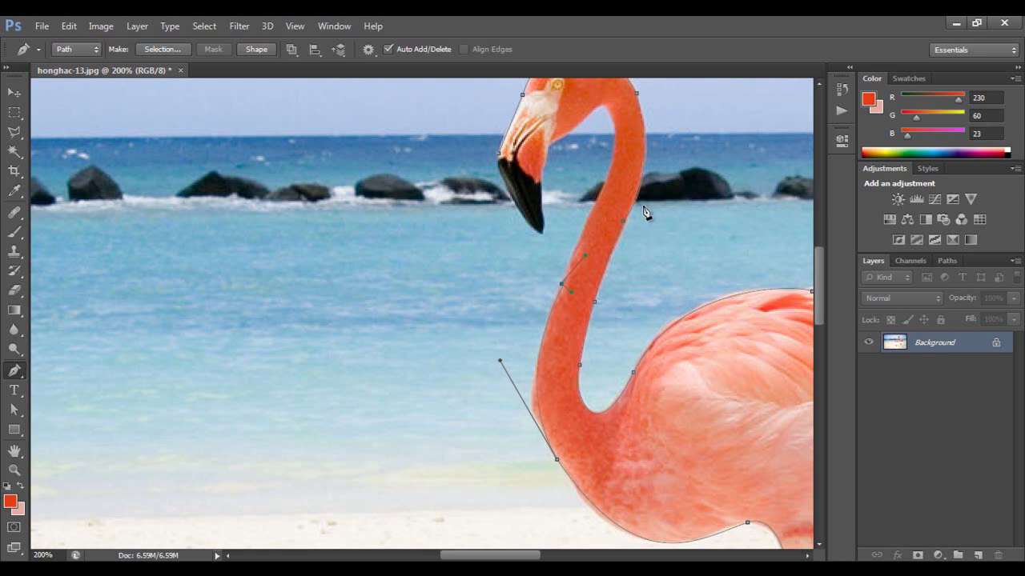
pyautogui.moveTo(645, 207); pyautogui.dragTo(670, 369)
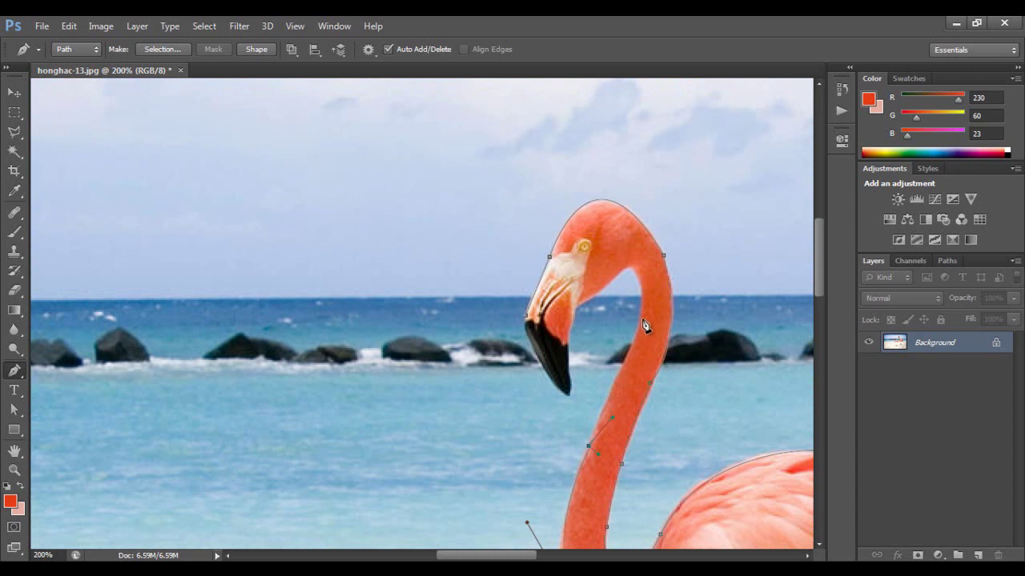
# Step: Move the lower neck anchor onto the neck edge and adjust that segment's curve
pyautogui.press('alt')
pyautogui.press('Escape')
pyautogui.moveTo(589, 442)
pyautogui.mouseDown()
pyautogui.moveTo(584, 432)
pyautogui.moveTo(602, 406)
pyautogui.moveTo(588, 391)
pyautogui.mouseUp()
pyautogui.moveTo(597, 388); pyautogui.dragTo(610, 389)
# Step: Add curved anchors higher up the flamingo's neck, fine-tuning their curves
pyautogui.click(633, 268)
pyautogui.moveTo(633, 268); pyautogui.dragTo(617, 282)
pyautogui.click(613, 275)
pyautogui.moveTo(613, 285); pyautogui.dragTo(610, 290)
pyautogui.click(609, 284)
pyautogui.moveTo(625, 275); pyautogui.dragTo(627, 273)
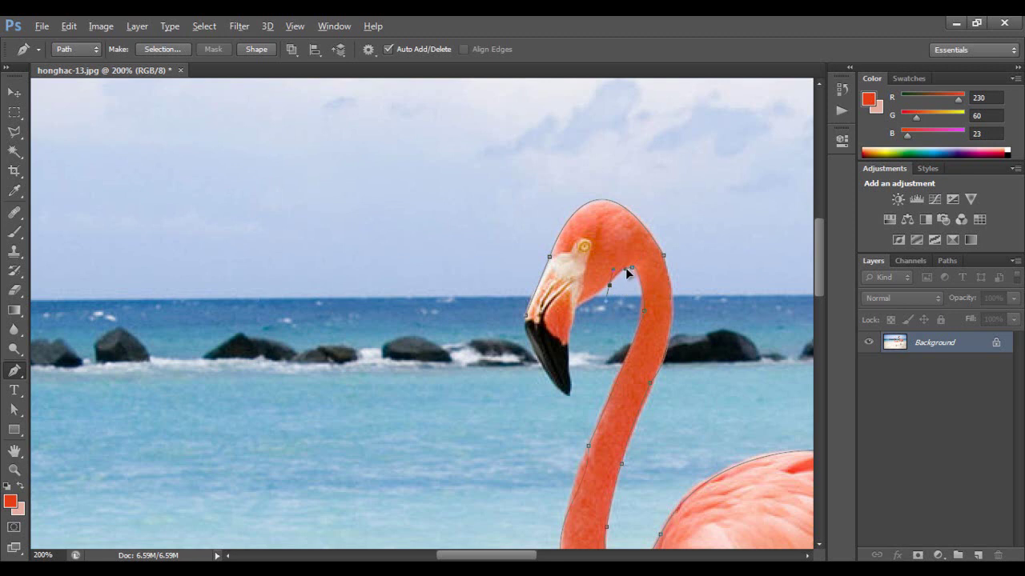
# Step: Trace around the head and along the beak, closing the path at its starting anchor
pyautogui.click(578, 297)
pyautogui.click(570, 397)
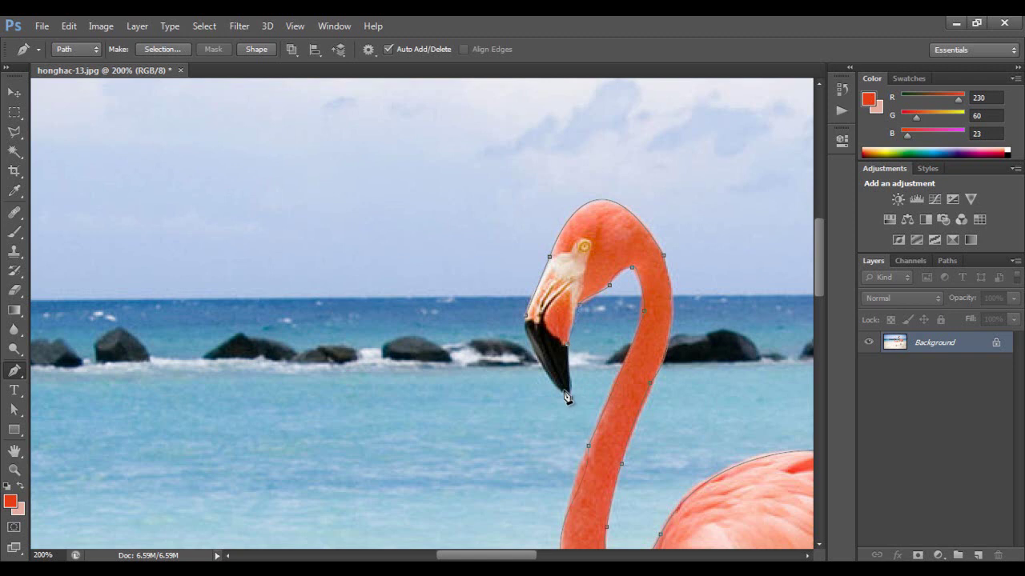
pyautogui.click(526, 334)
pyautogui.moveTo(526, 335); pyautogui.dragTo(544, 339)
pyautogui.moveTo(568, 398); pyautogui.dragTo(564, 403)
pyautogui.click(528, 323)
pyautogui.moveTo(656, 412)
pyautogui.mouseDown()
pyautogui.moveTo(475, 315)
pyautogui.moveTo(417, 156)
pyautogui.moveTo(284, 154)
pyautogui.moveTo(414, 272)
pyautogui.moveTo(479, 304)
pyautogui.mouseUp()
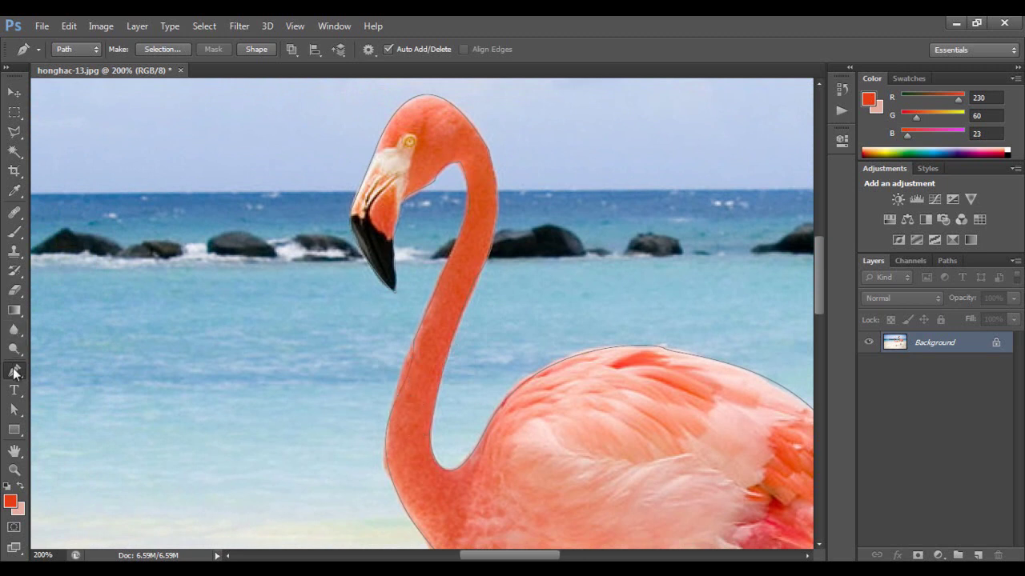
# Step: Insert an anchor on the lower neck path and reshape that curve to fit the neck
pyautogui.rightClick(14, 371)
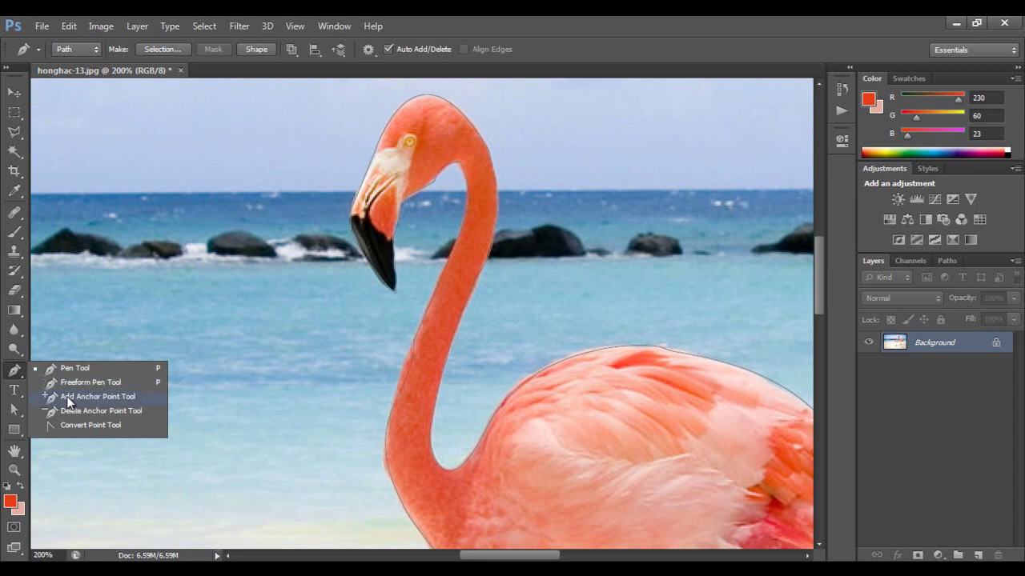
pyautogui.click(77, 396)
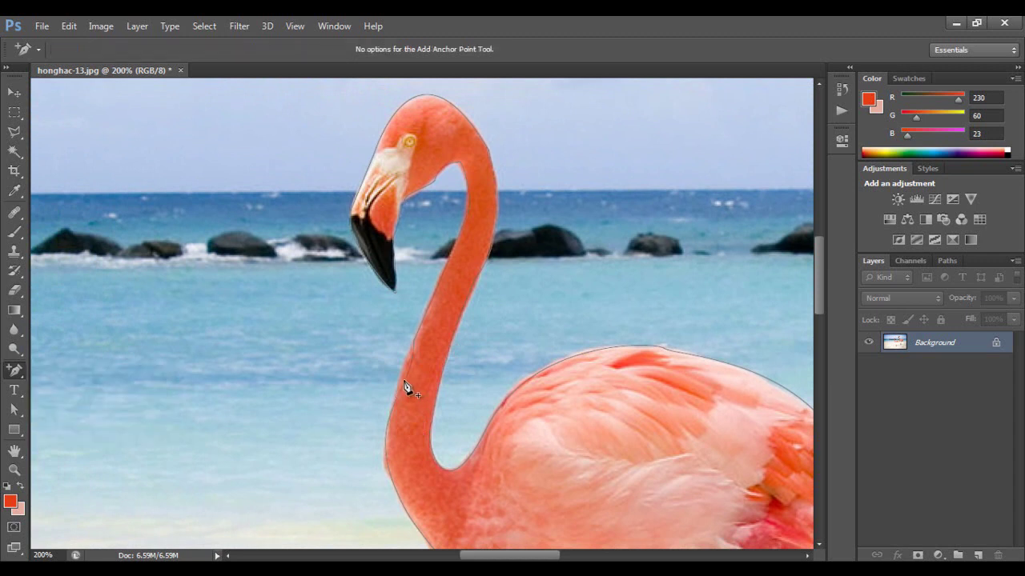
pyautogui.click(406, 389)
pyautogui.rightClick(17, 374)
pyautogui.click(80, 368)
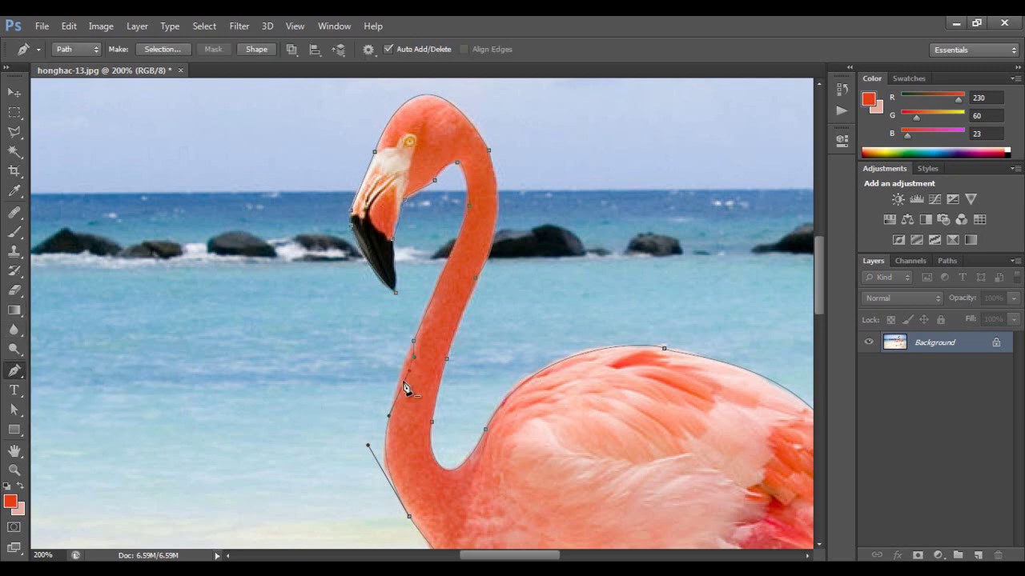
pyautogui.moveTo(406, 388); pyautogui.dragTo(412, 357)
# Step: Deselect the path, zoom to 100%, convert Background to Layer 0, and hide Layer 0
pyautogui.keyDown('ctrl'); pyautogui.click(553, 323); pyautogui.keyUp('ctrl')
pyautogui.hotkey('ctrl', '-')
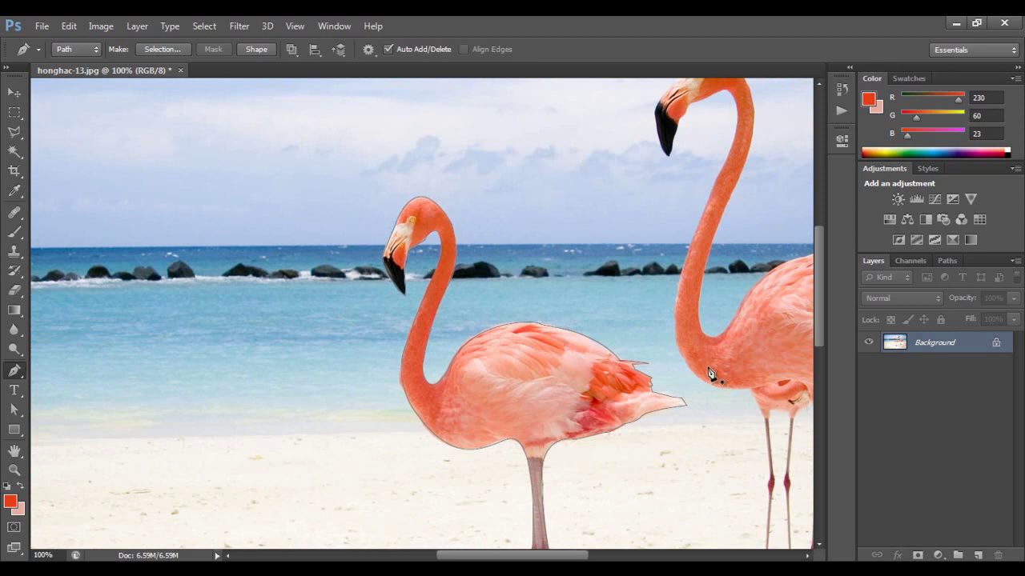
pyautogui.doubleClick(909, 345)
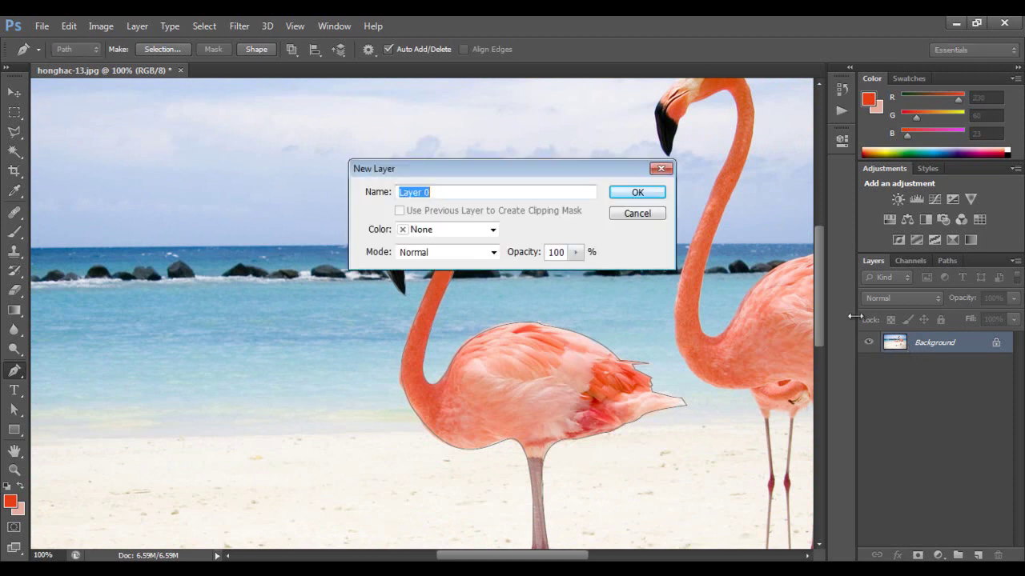
pyautogui.click(639, 196)
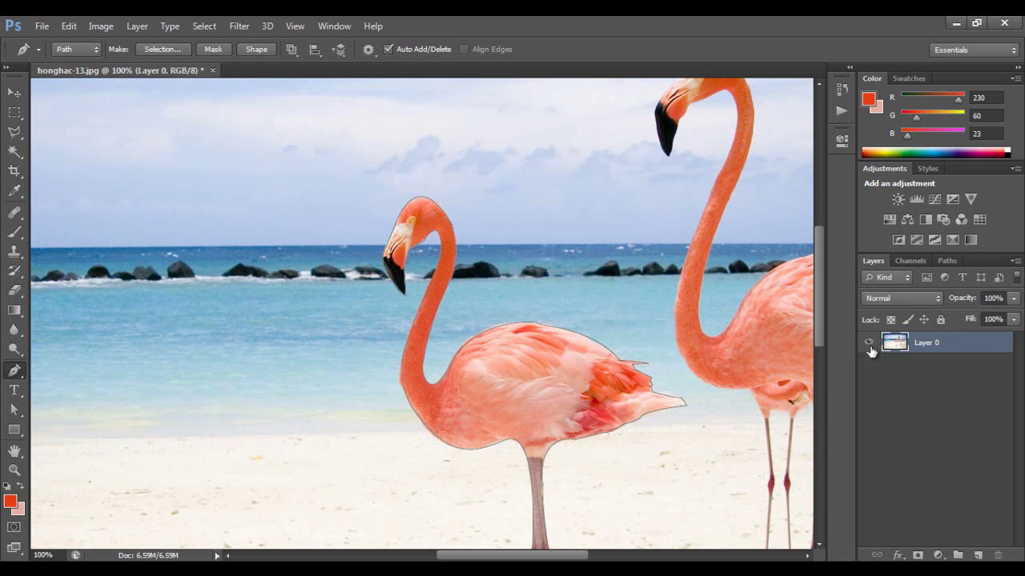
pyautogui.click(868, 342)
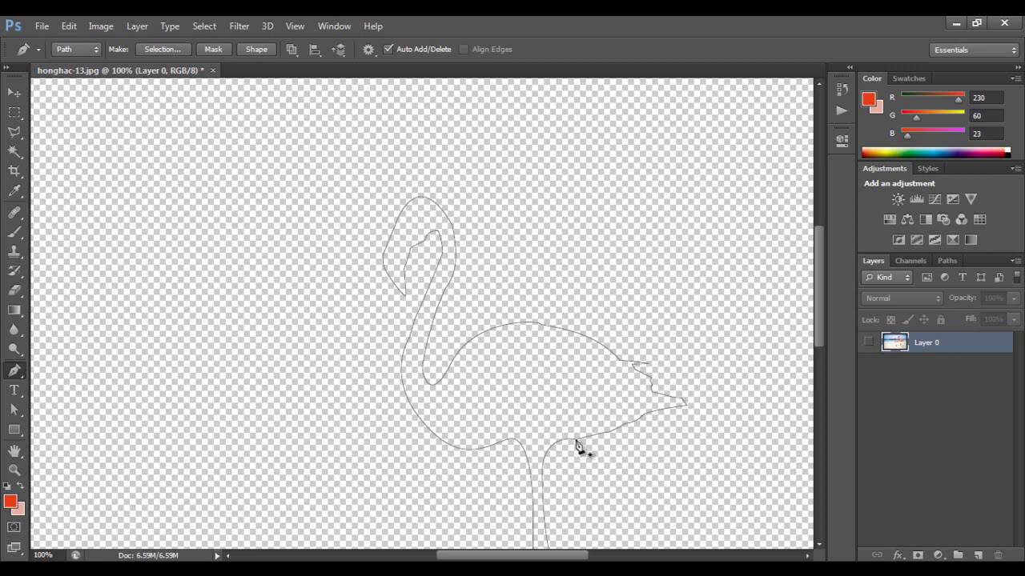
# Step: Load the flamingo path as a selection with Ctrl+Enter and make Layer 0 visible again
pyautogui.moveTo(576, 444)
pyautogui.mouseDown()
pyautogui.moveTo(519, 200)
pyautogui.moveTo(492, 396)
pyautogui.mouseUp()
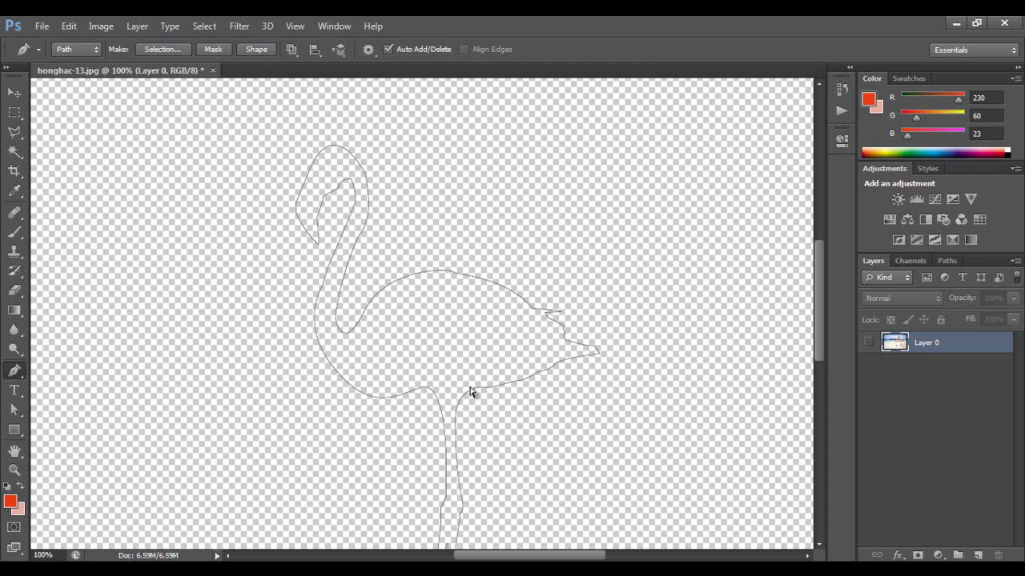
pyautogui.hotkey('ctrl', 'Return')
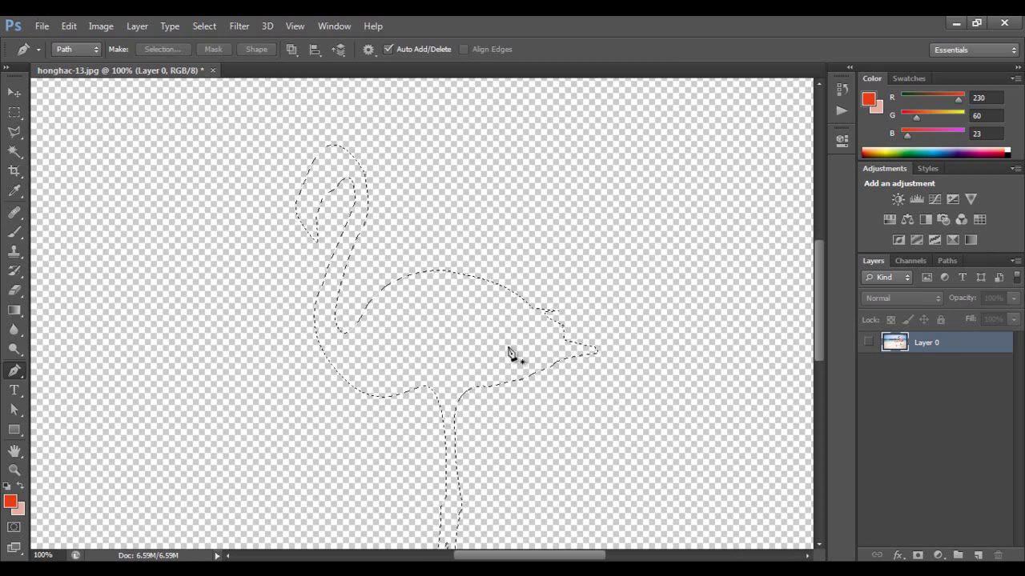
pyautogui.click(868, 343)
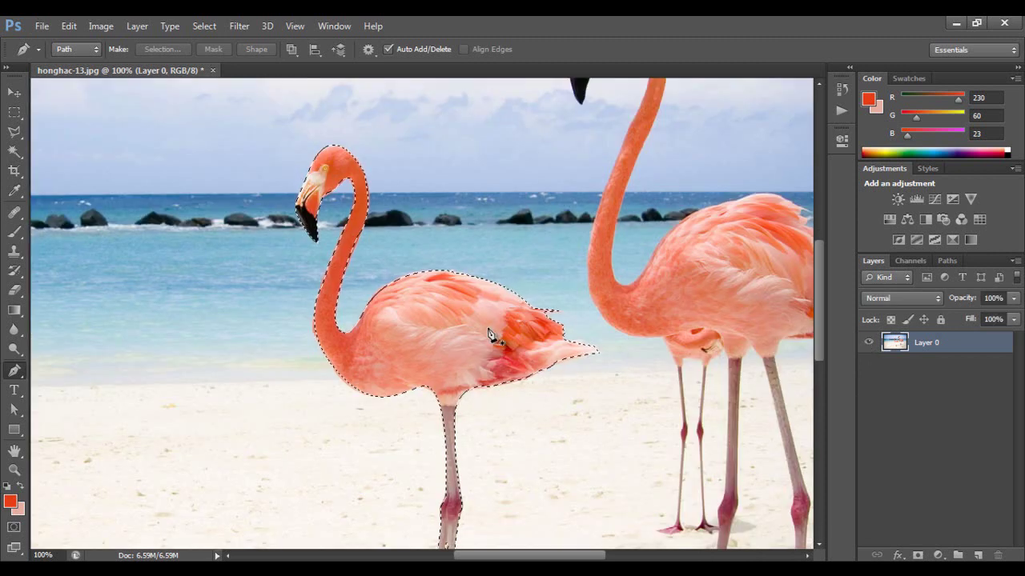